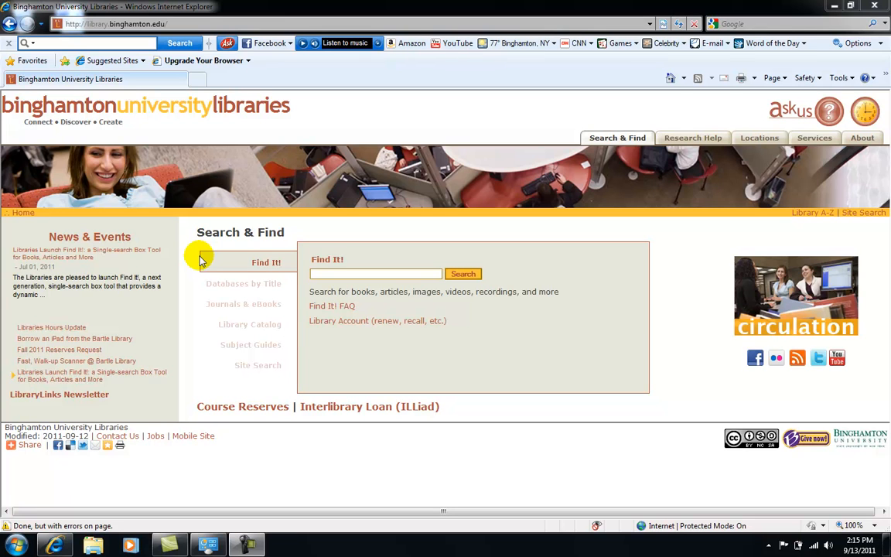
Step: View the Education subject librarian's profile from the Subject Guides section, and return to the library home page
{"action": "left_click", "coordinate": [246, 350]}
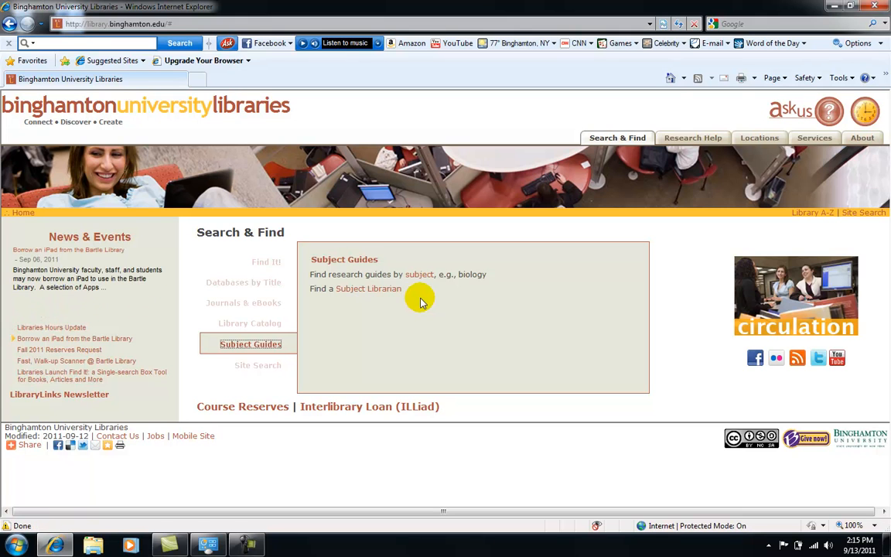
{"action": "left_click", "coordinate": [361, 290]}
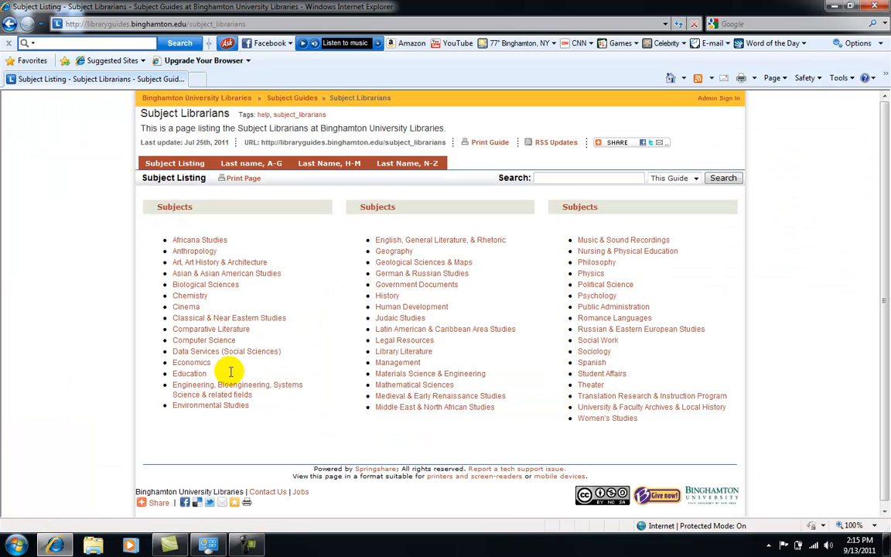
{"action": "left_click", "coordinate": [191, 375]}
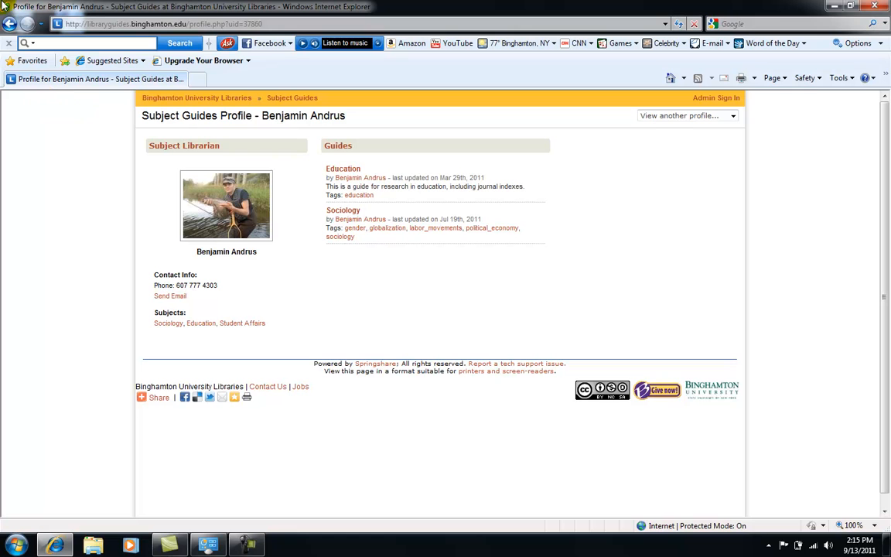
{"action": "left_click", "coordinate": [10, 24]}
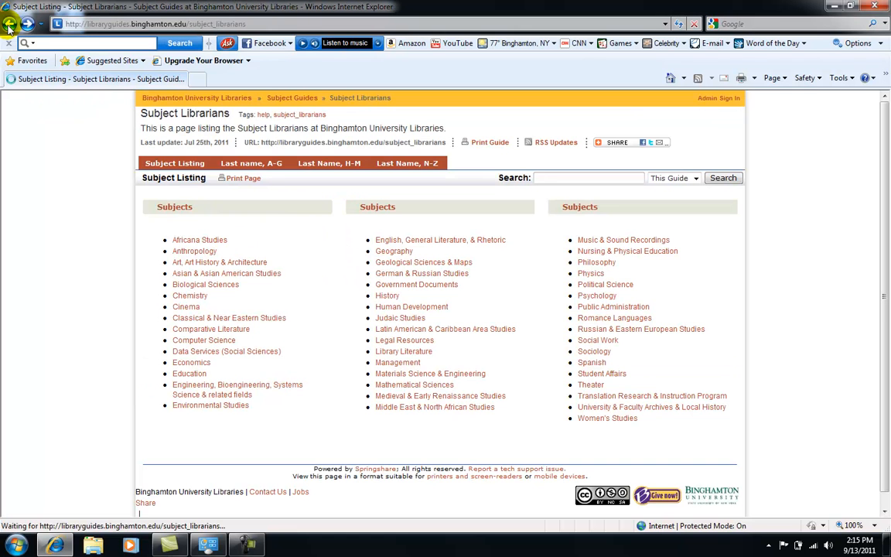
{"action": "left_click", "coordinate": [10, 24]}
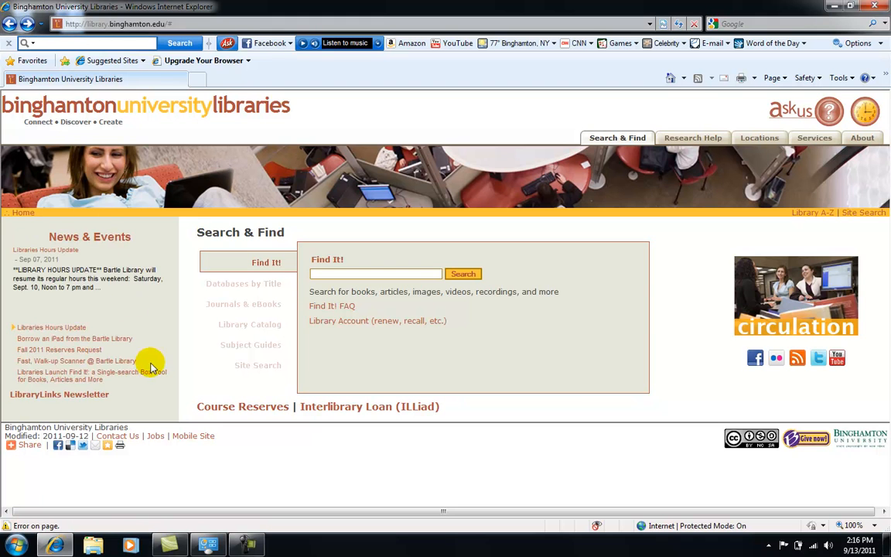
Step: Open the Education research guide by browsing the library's subject guides by subject
{"action": "left_click", "coordinate": [260, 352]}
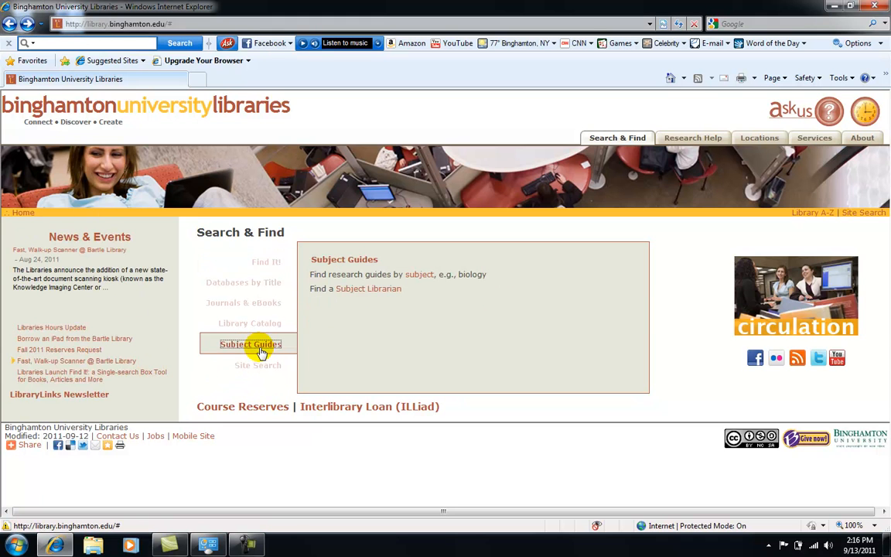
{"action": "left_click", "coordinate": [422, 279]}
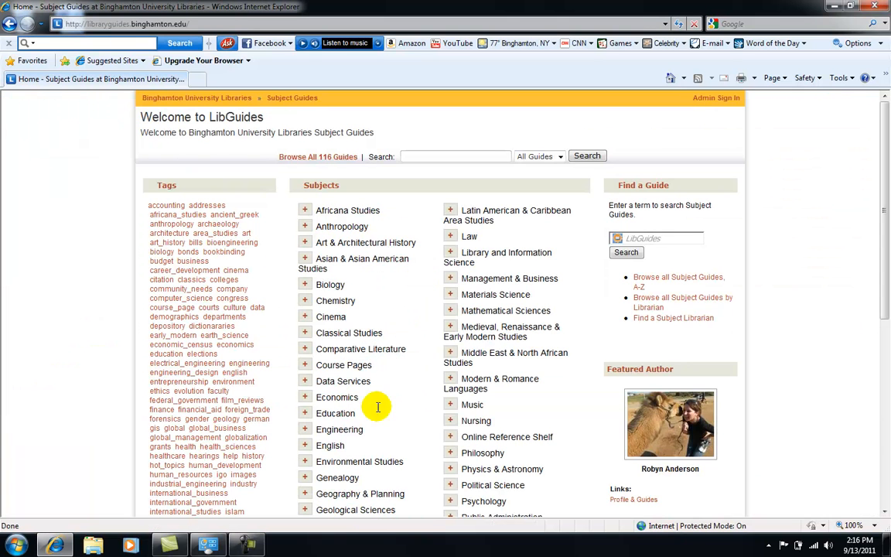
{"action": "left_click", "coordinate": [305, 415]}
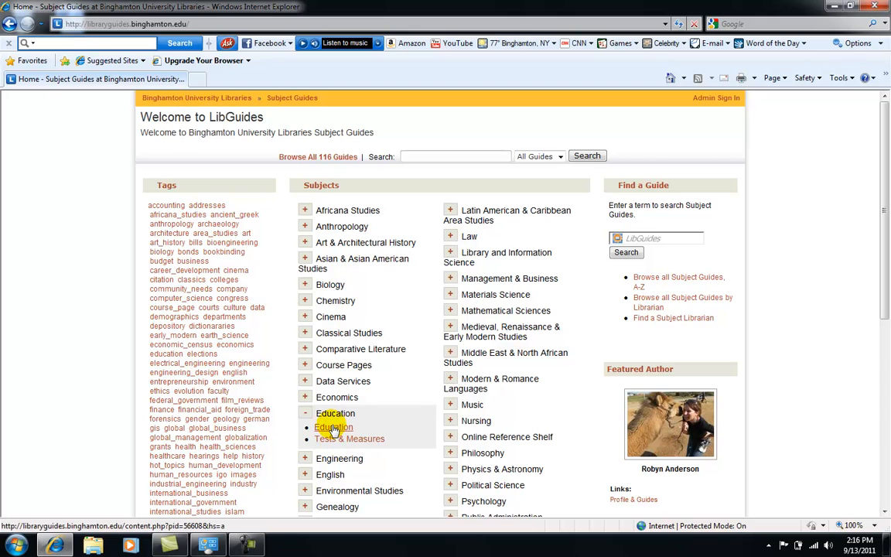
{"action": "left_click", "coordinate": [334, 427]}
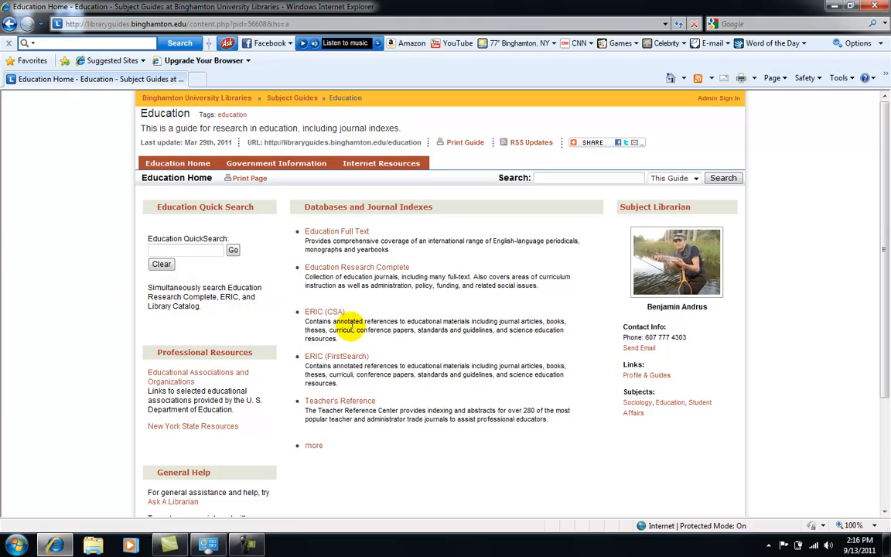
Step: Open the Education Research Complete database, log in with the PODs user ID and password, and maximize its window
{"action": "left_click", "coordinate": [341, 267]}
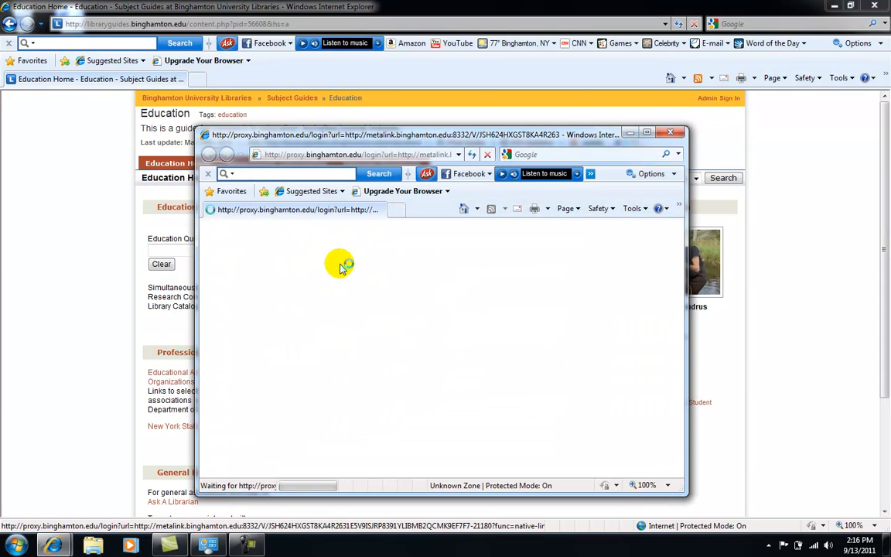
{"action": "left_click", "coordinate": [558, 300]}
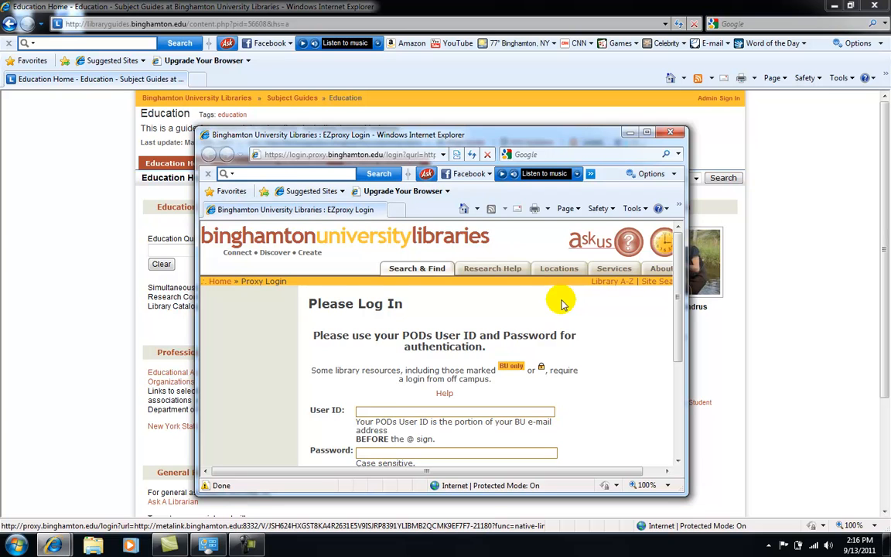
{"action": "left_click", "coordinate": [374, 414]}
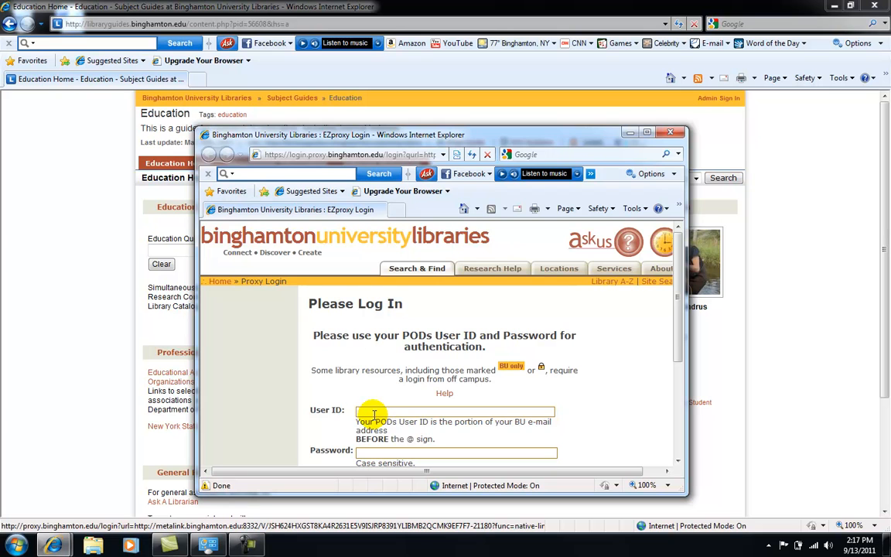
{"action": "type", "text": "was"}
{"action": "left_click", "coordinate": [373, 420]}
{"action": "key", "text": "Tab"}
{"action": "type", "text": "••••••••"}
{"action": "scroll", "coordinate": [678, 309], "scroll_direction": "down", "scroll_amount": 3}
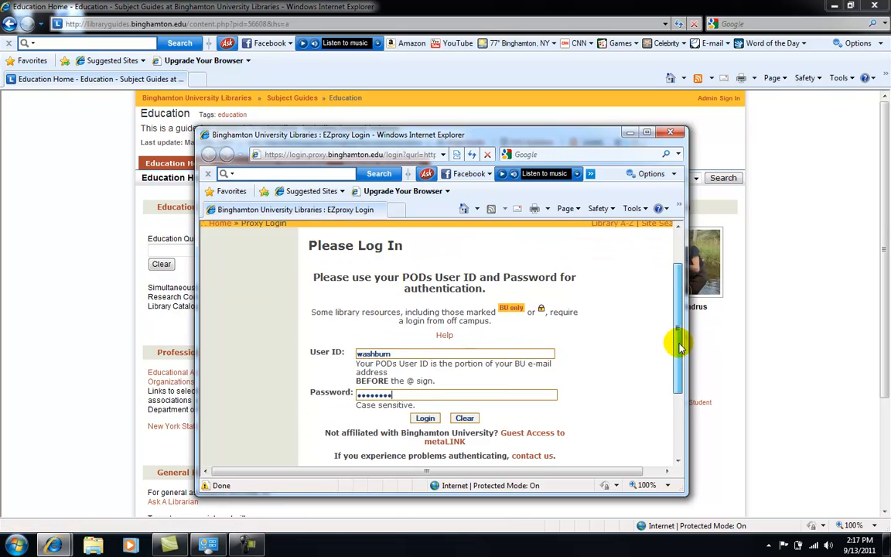
{"action": "left_click", "coordinate": [425, 368]}
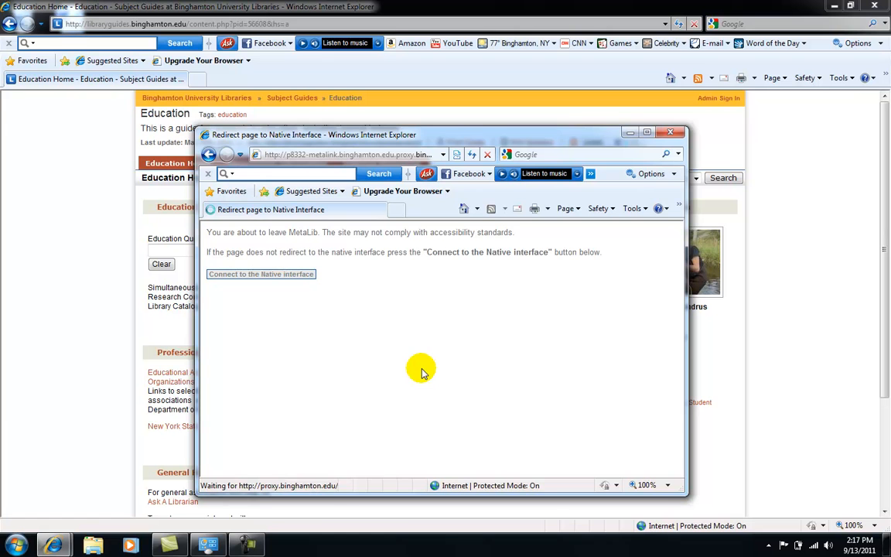
{"action": "left_click", "coordinate": [646, 132]}
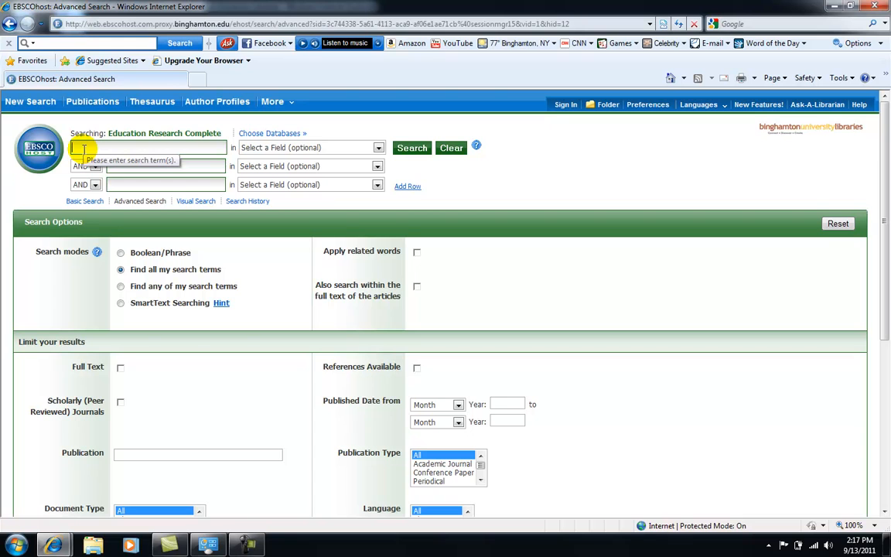
Step: Enter literacy as the first search term and social studies* as the second, combined with AND
{"action": "type", "text": "literacy"}
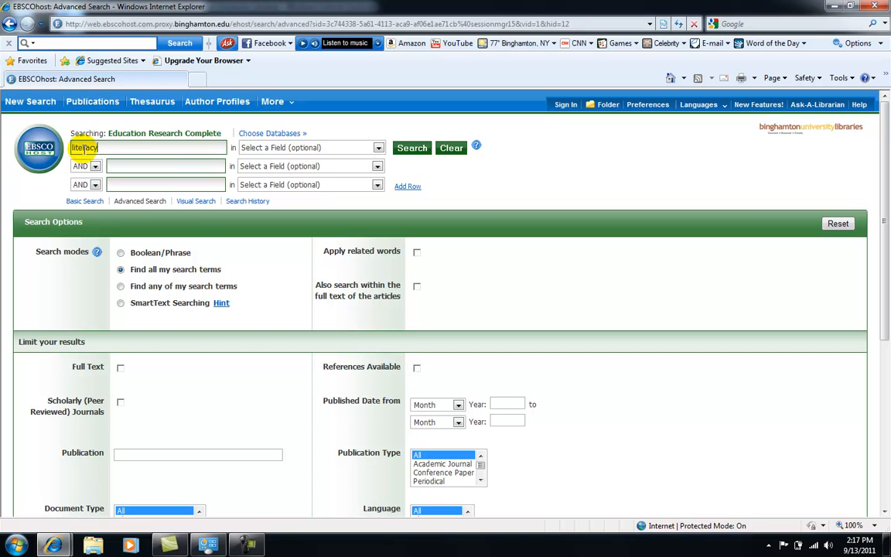
{"action": "key", "text": "Tab"}
{"action": "key", "text": "Tab"}
{"action": "key", "text": "Tab"}
{"action": "type", "text": "soci"}
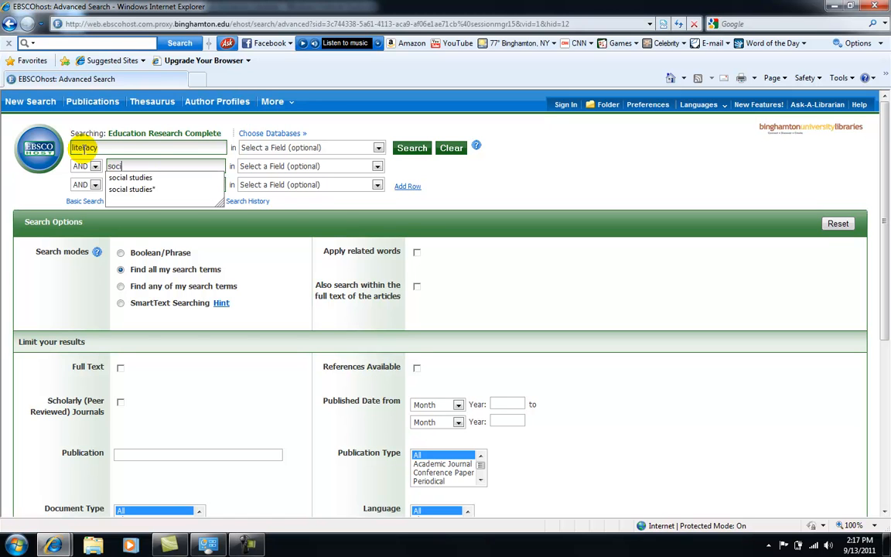
{"action": "left_click", "coordinate": [124, 187]}
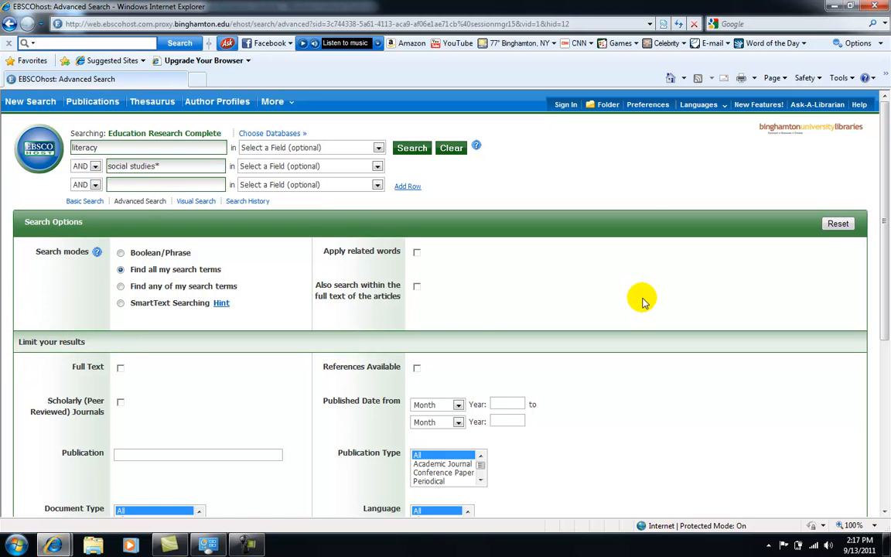
Step: Limit the results to scholarly peer-reviewed journals, years 2001 to 2011 and publication type Academic Journal, and run the search
{"action": "left_click_drag", "start_coordinate": [881, 224], "coordinate": [884, 308]}
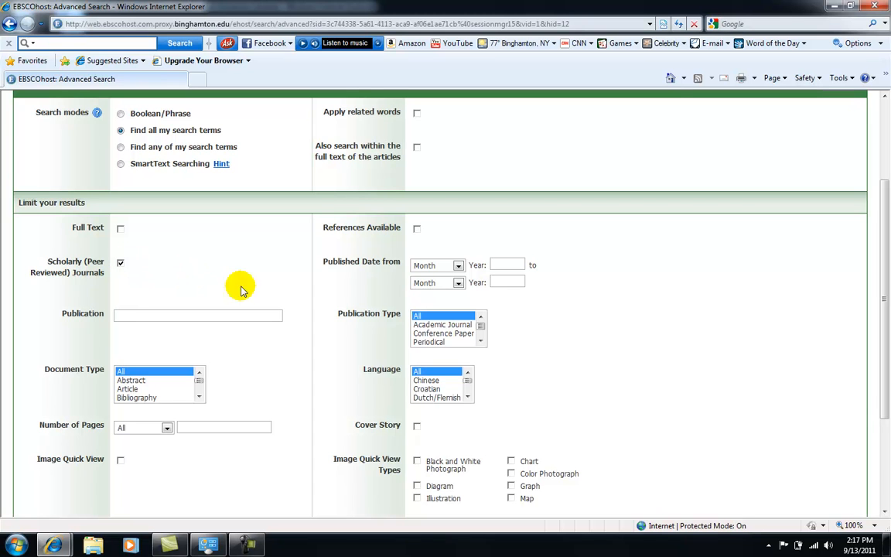
{"action": "left_click", "coordinate": [502, 265]}
{"action": "type", "text": "2001"}
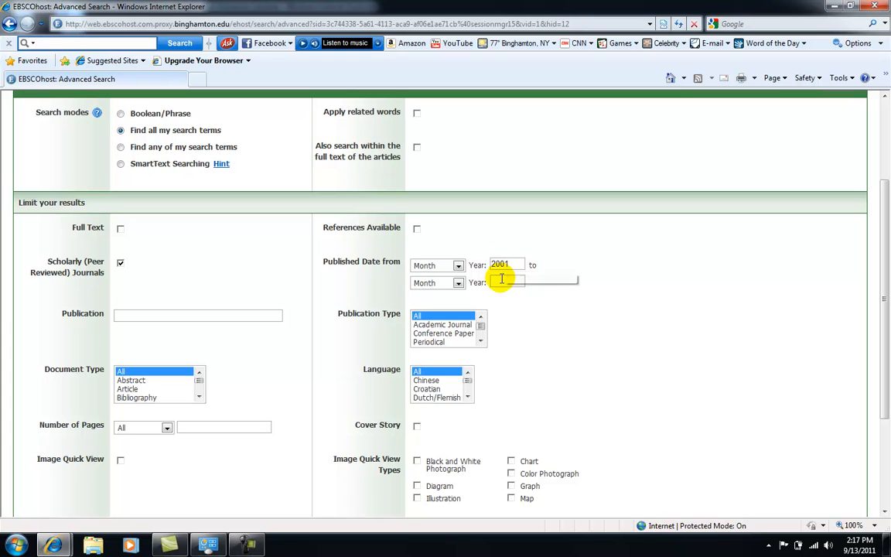
{"action": "left_click", "coordinate": [495, 282]}
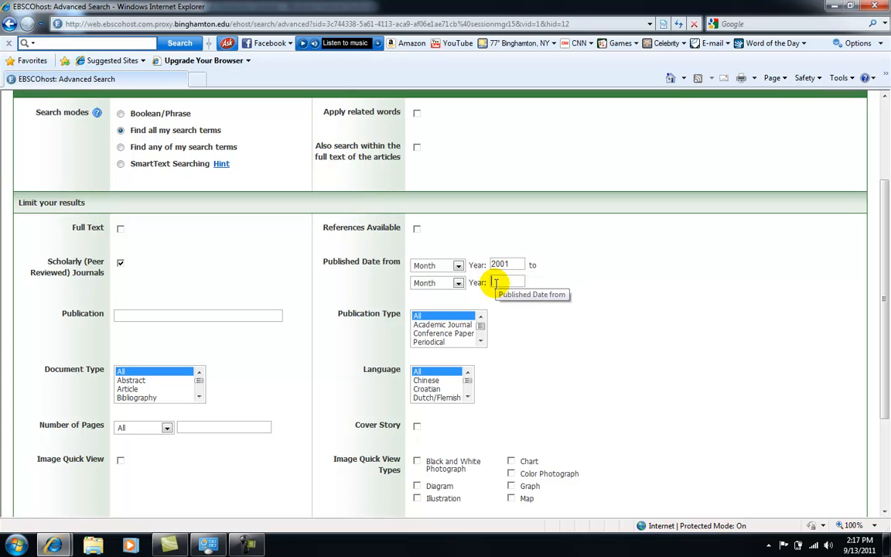
{"action": "type", "text": "2011"}
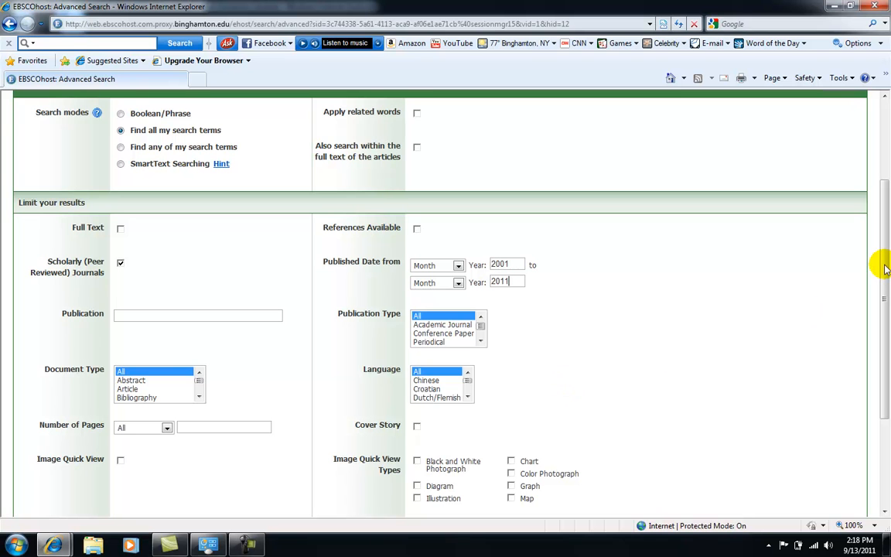
{"action": "left_click_drag", "start_coordinate": [886, 268], "coordinate": [885, 309]}
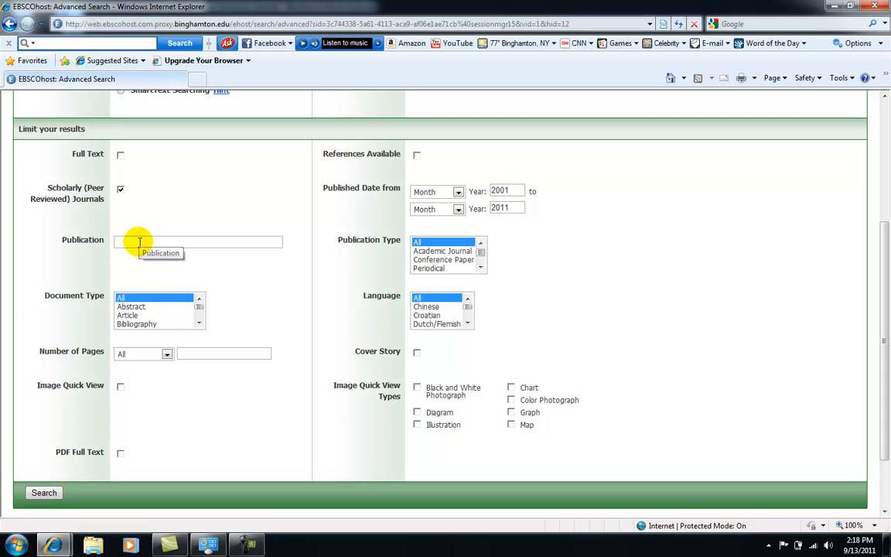
{"action": "left_click", "coordinate": [418, 252]}
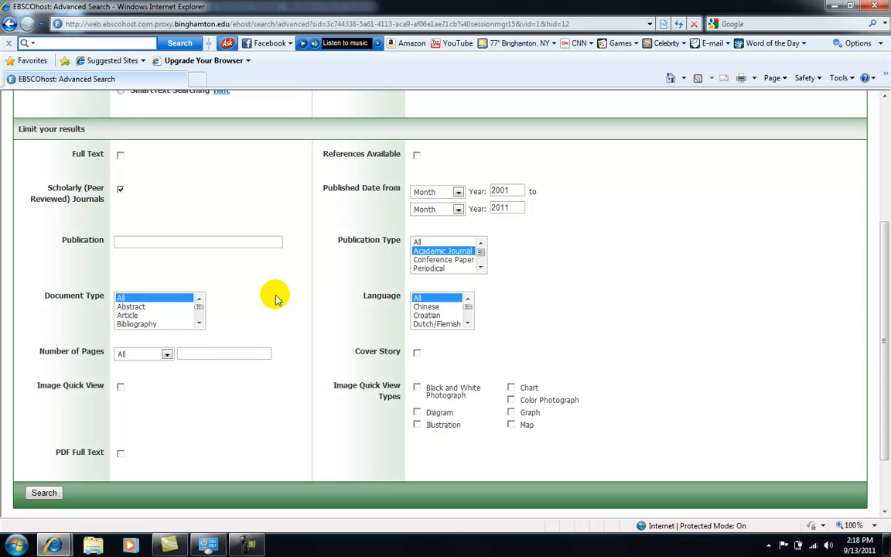
{"action": "left_click", "coordinate": [44, 493]}
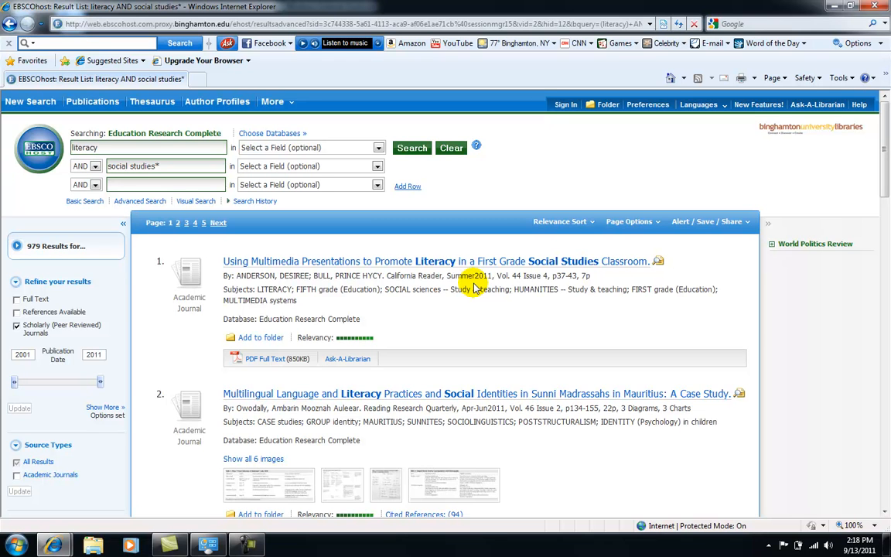
Step: Open the full-text PDF of "Where We Read From Matters: Disciplinary Literacy in a Ninth-Grade Social Studies Classroom" from the results
{"action": "left_click_drag", "start_coordinate": [883, 155], "coordinate": [883, 248]}
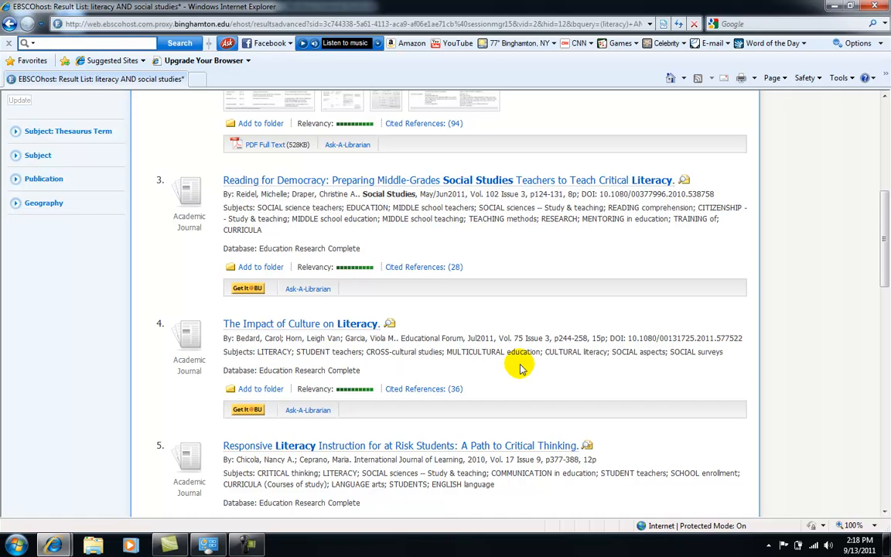
{"action": "left_click_drag", "start_coordinate": [875, 272], "coordinate": [884, 330]}
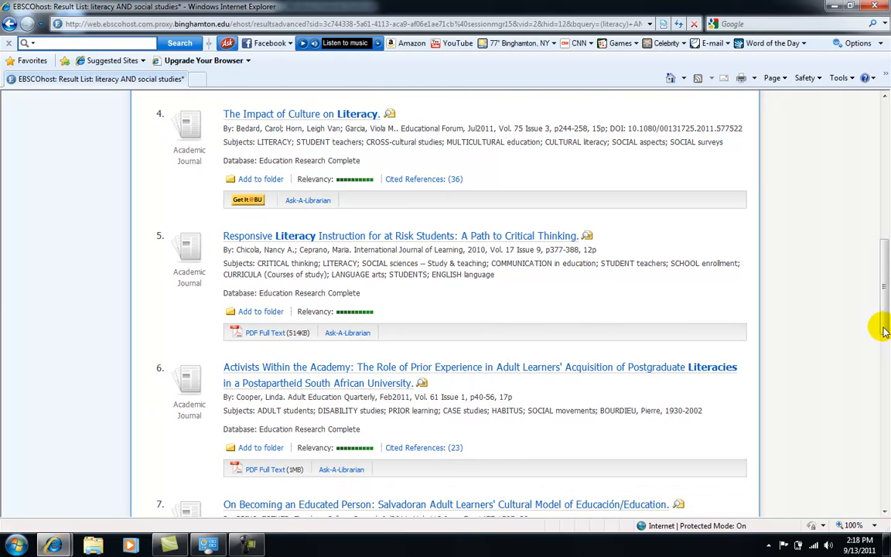
{"action": "left_click_drag", "start_coordinate": [884, 330], "coordinate": [883, 434]}
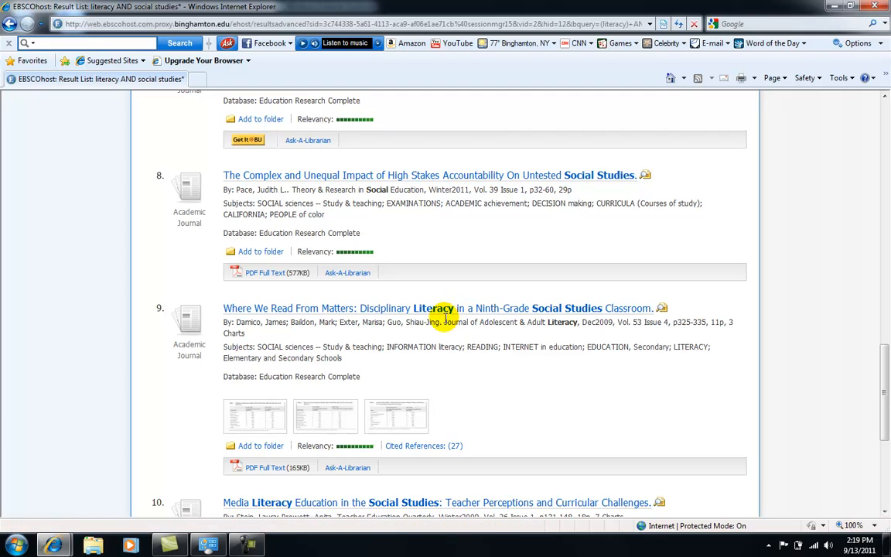
{"action": "left_click_drag", "start_coordinate": [446, 322], "coordinate": [562, 328]}
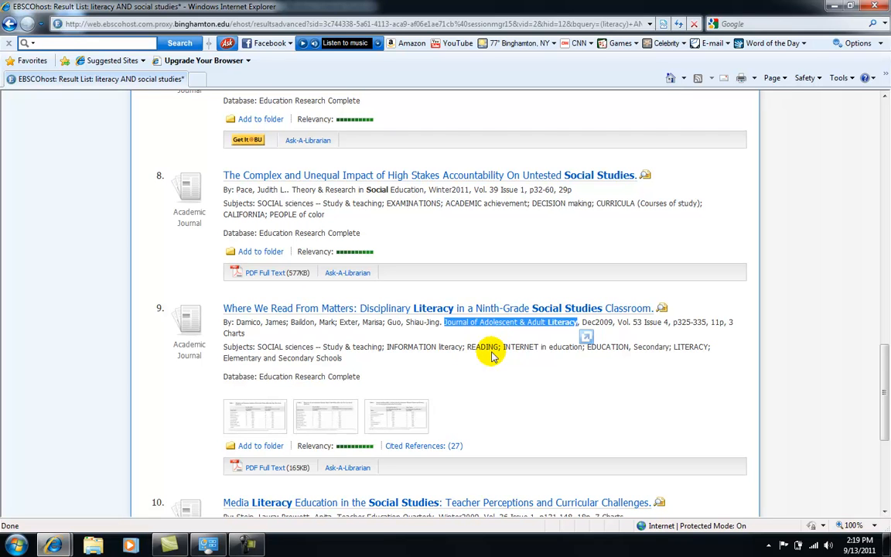
{"action": "left_click", "coordinate": [257, 470]}
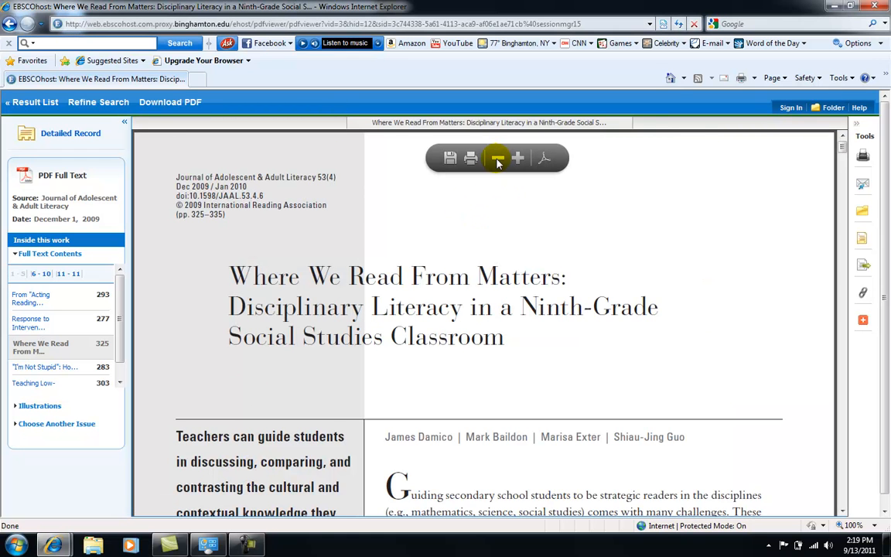
{"action": "left_click", "coordinate": [497, 158]}
{"action": "left_click", "coordinate": [498, 158]}
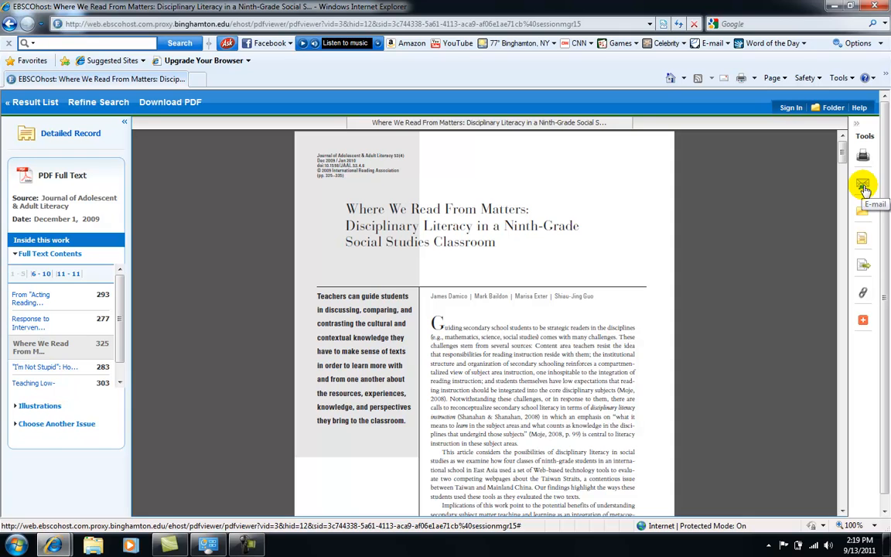
Step: Display the article's citation formats, select the APA reference through the page range, and return to the result list
{"action": "left_click", "coordinate": [863, 242]}
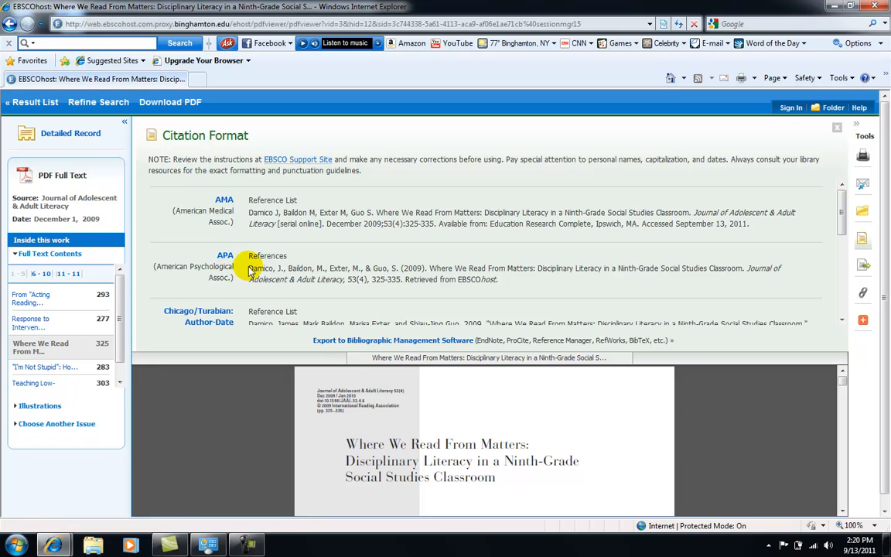
{"action": "left_click_drag", "start_coordinate": [255, 268], "coordinate": [402, 284]}
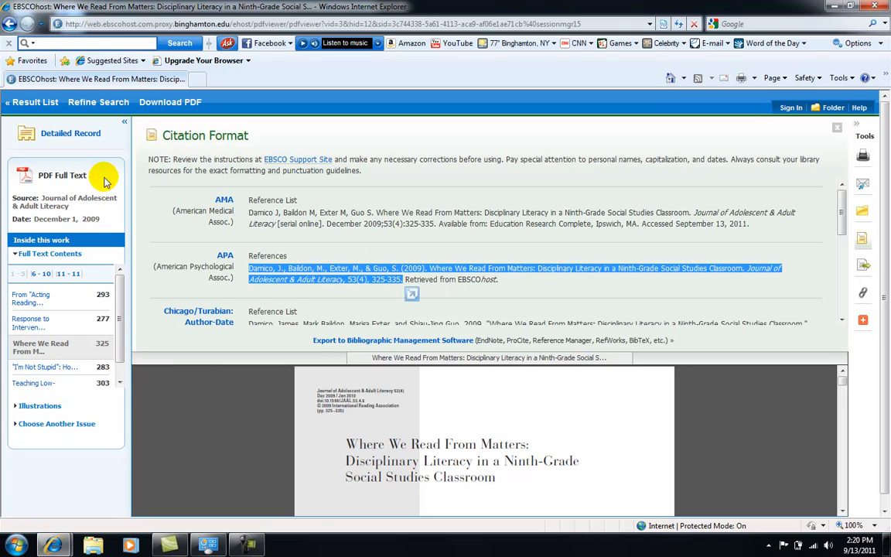
{"action": "left_click", "coordinate": [9, 25]}
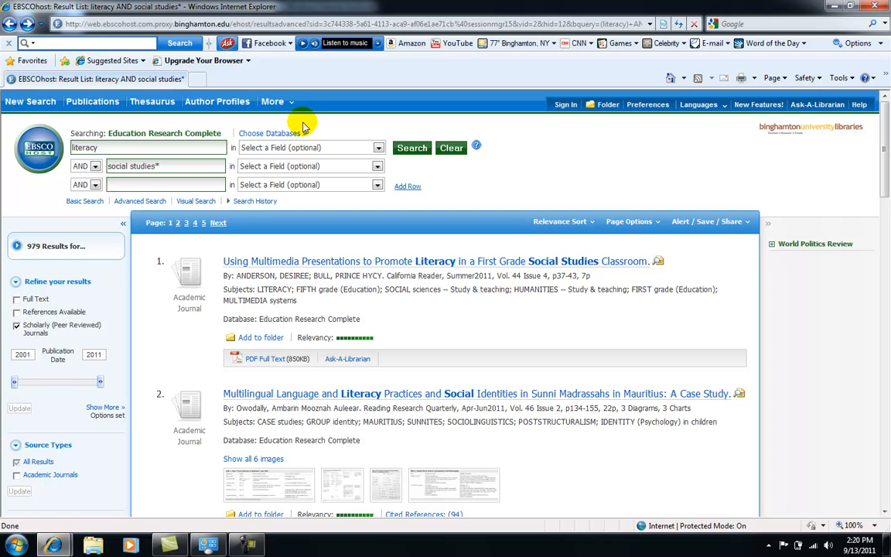
Step: View the detailed record of "Where We Read From Matters", and switch back to the Education guide window
{"action": "left_click_drag", "start_coordinate": [885, 179], "coordinate": [882, 425]}
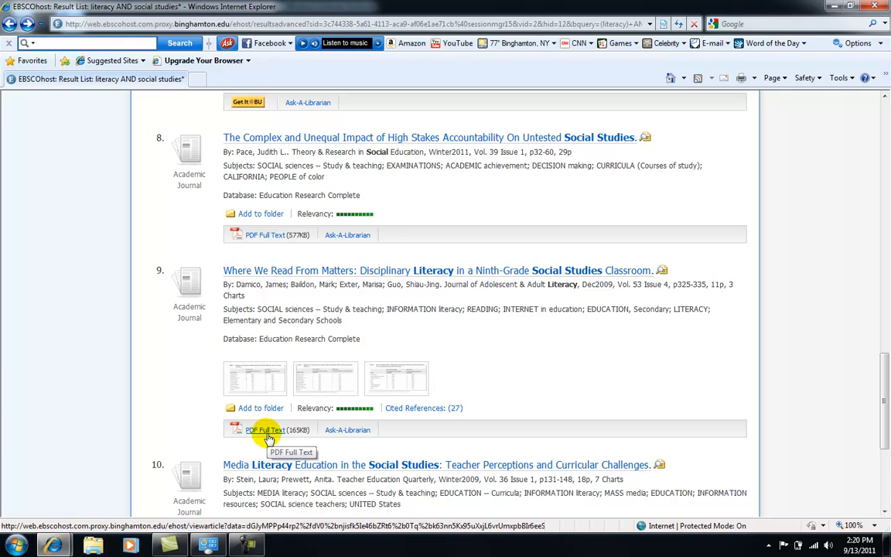
{"action": "left_click", "coordinate": [319, 272]}
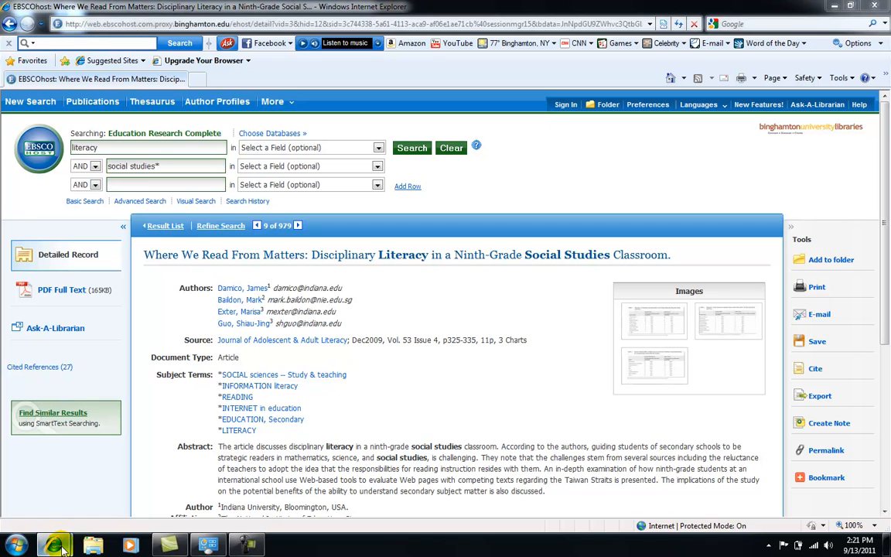
{"action": "mouse_move", "coordinate": [63, 547]}
{"action": "left_click", "coordinate": [89, 453]}
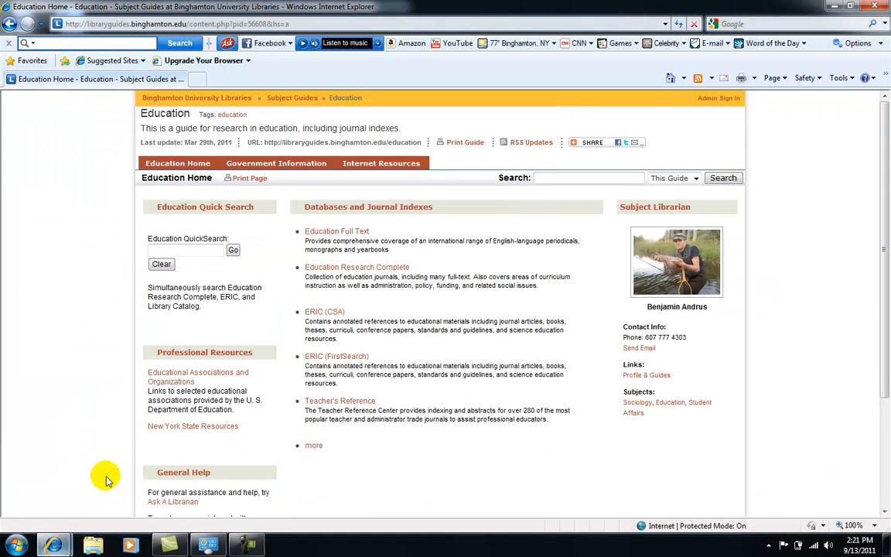